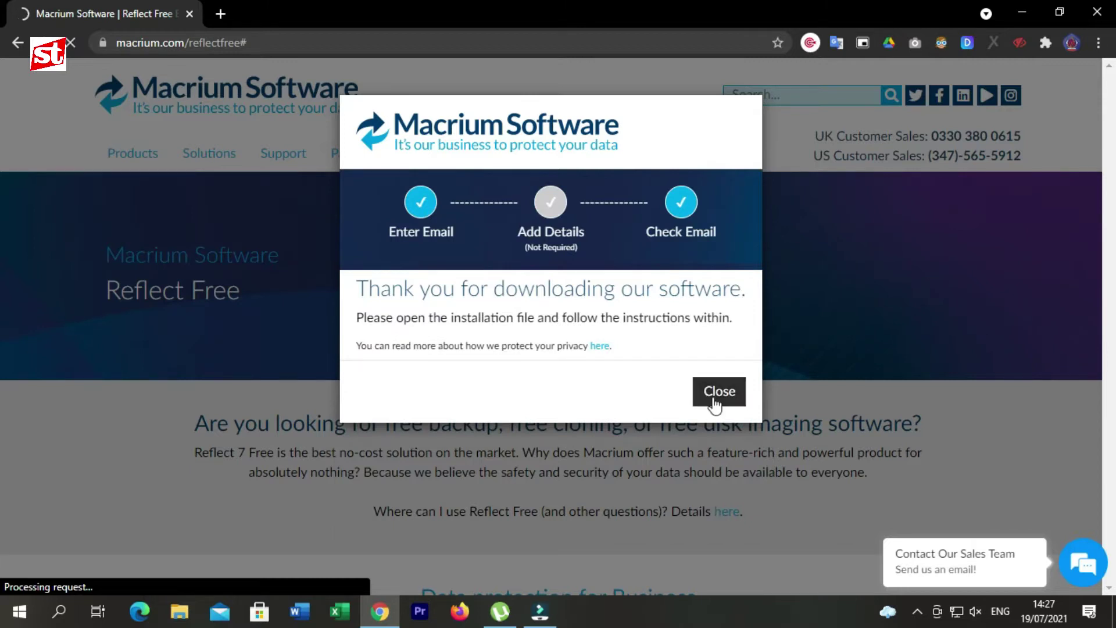
- Close the website's download confirmation and run the downloaded ReflectDLHF.exe from Internet Download Manager
left_click(549, 376)
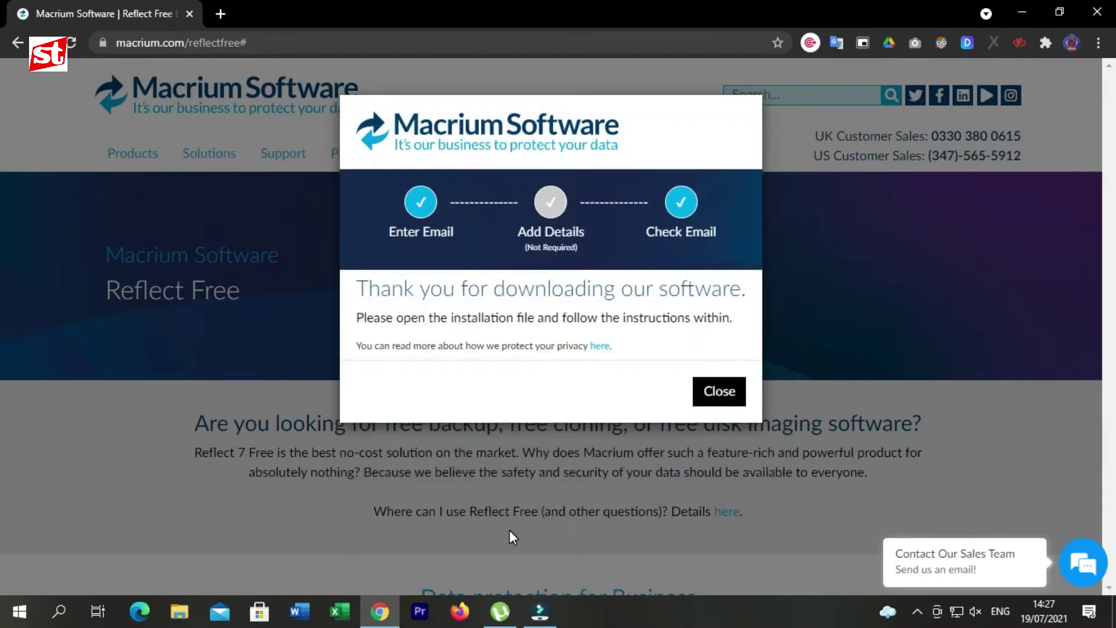
left_click(718, 395)
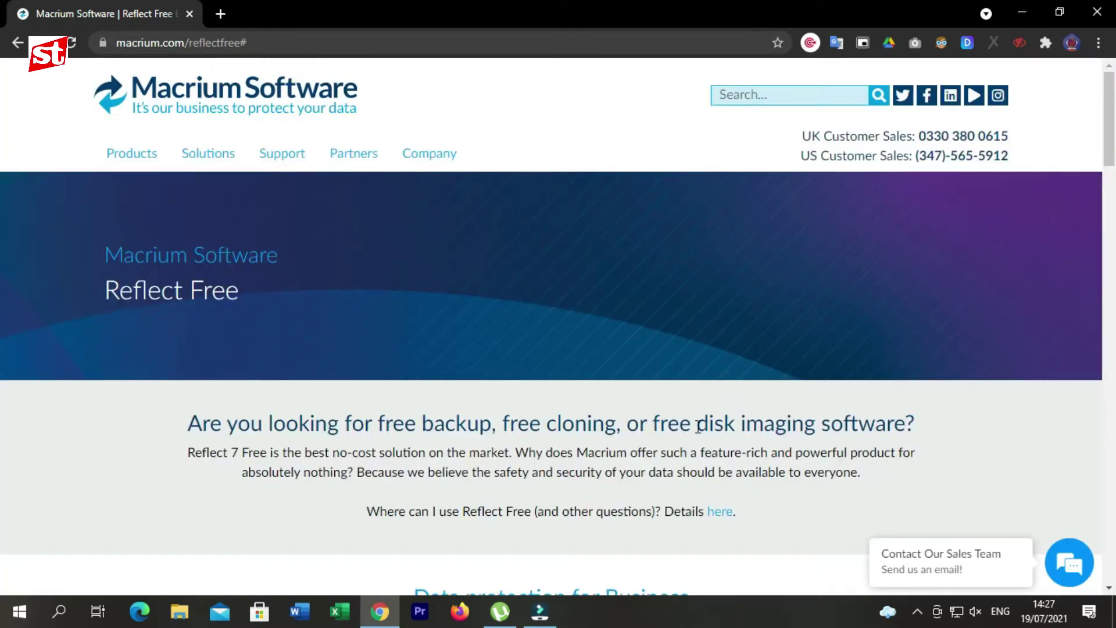
left_click(917, 611)
double_click(982, 512)
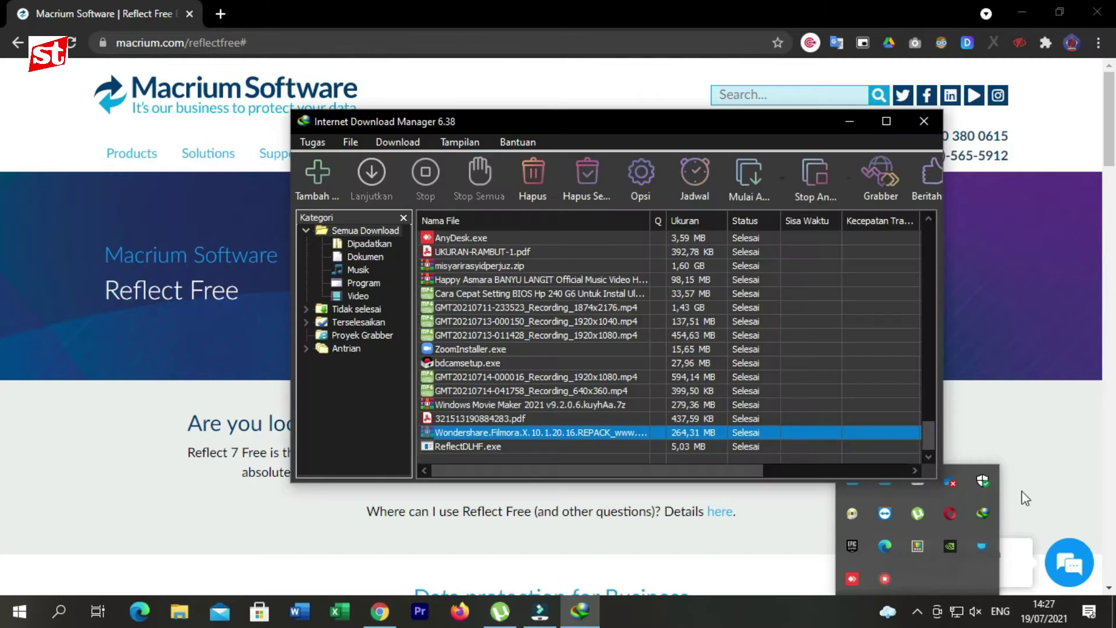
right_click(455, 446)
left_click(493, 173)
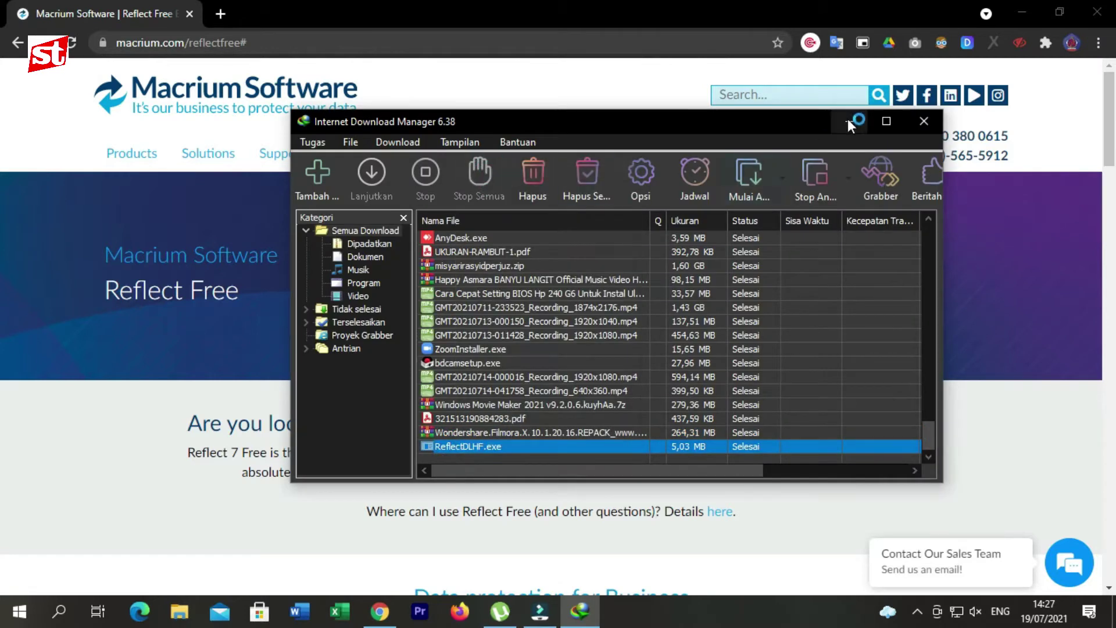
- Try to download the Free Macrium Reflect package to E:\ with the installer set to run directly after downloading
left_click(850, 120)
left_click(497, 156)
left_click(497, 170)
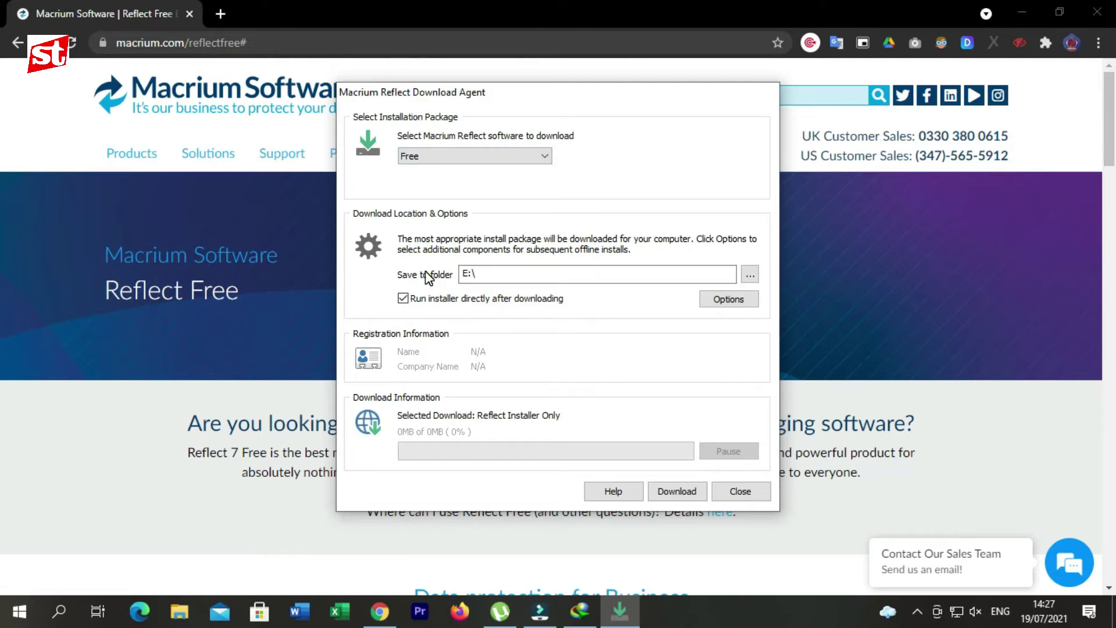
left_click(179, 611)
left_click(1021, 8)
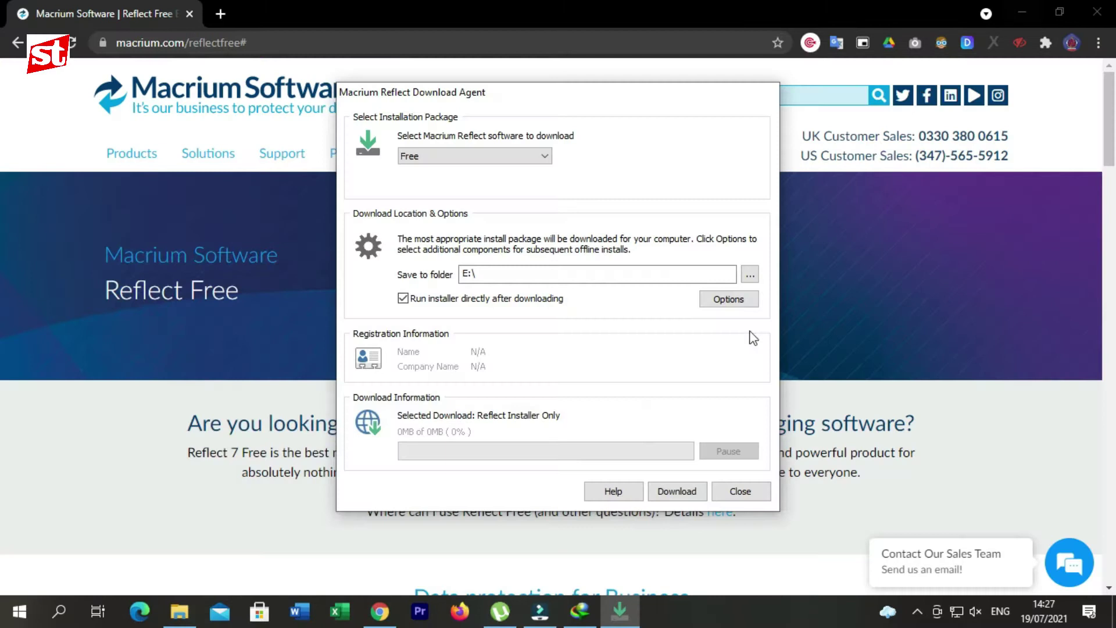
left_click(689, 491)
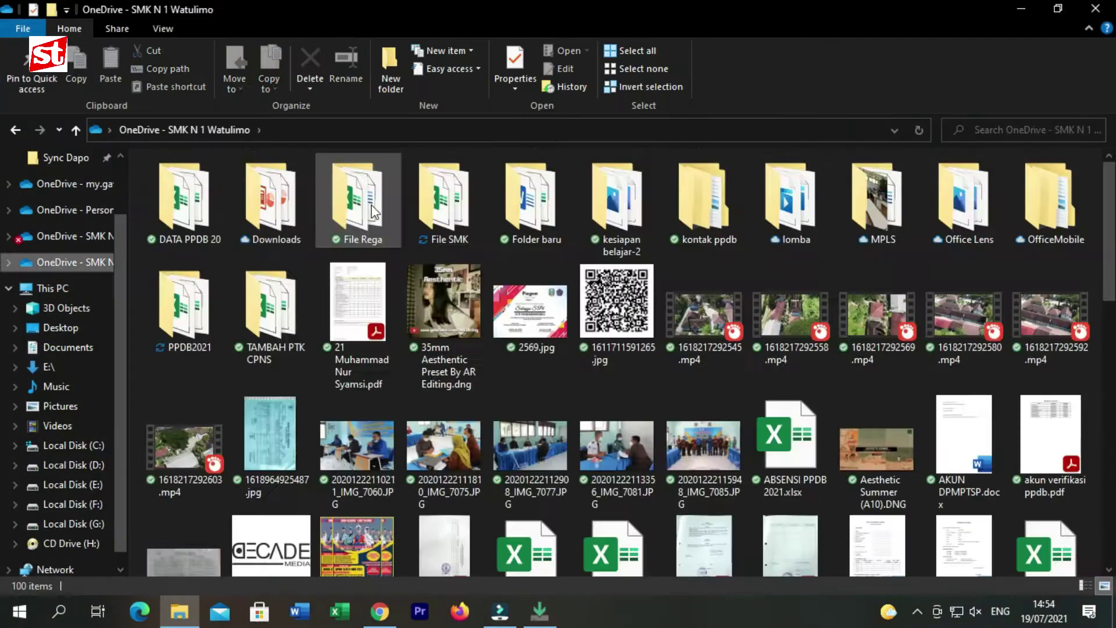
- Bring up the Macrium Reflect Download Agent and dismiss its error message
double_click(252, 185)
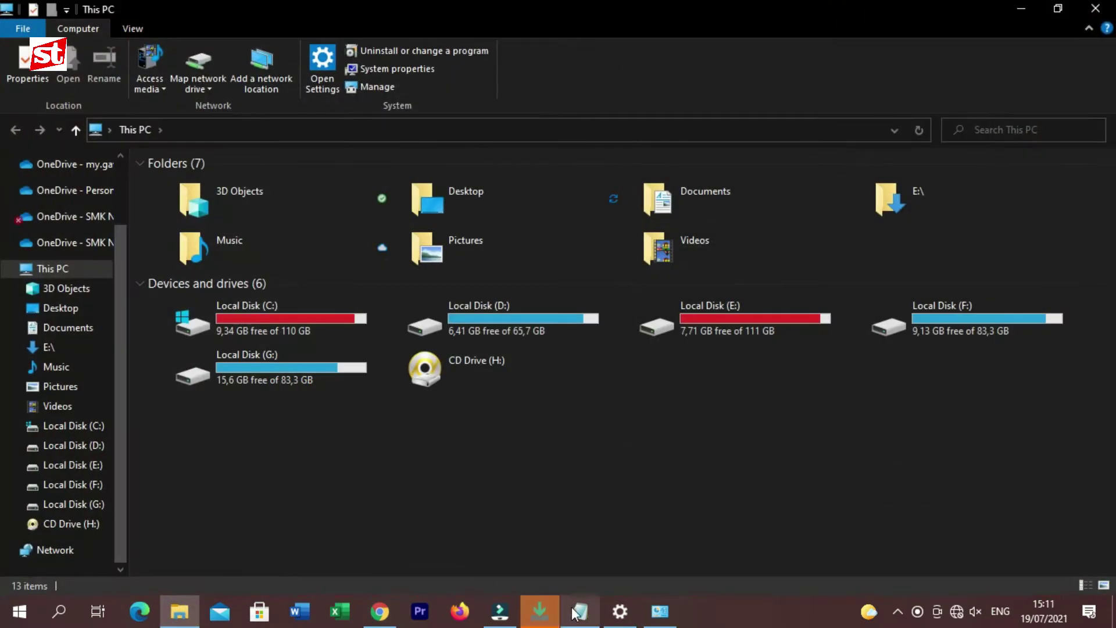
left_click(539, 610)
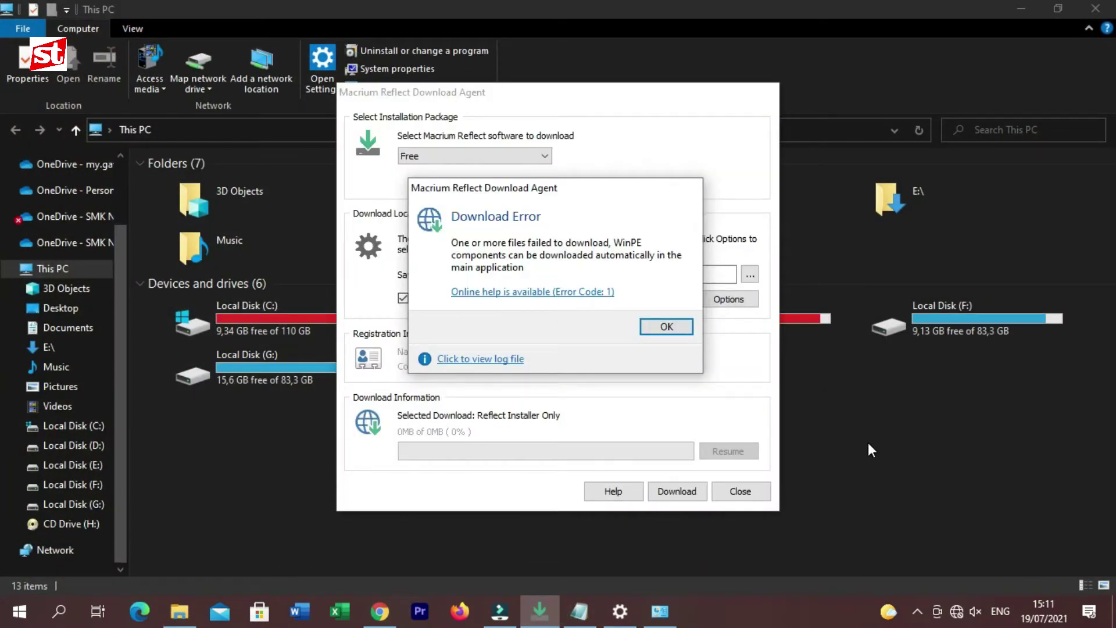
key("Return")
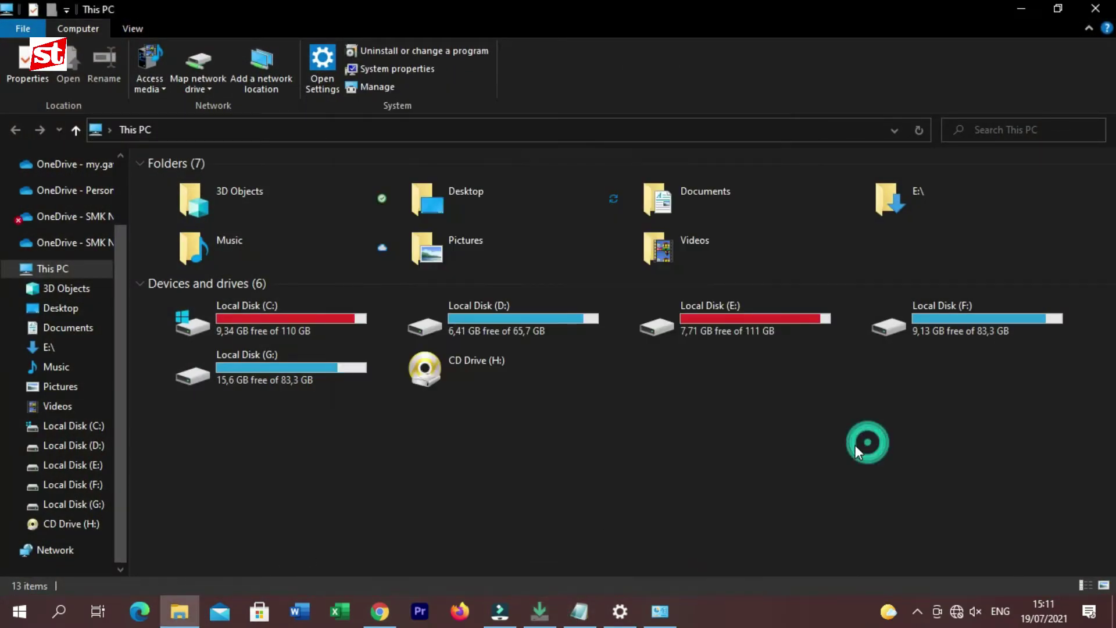
- Open the Macrium.Reflect.7.2.4440.Workstation.x64 folder on Local Disk (E:) and read its !!HOWTO!!.txt file
left_click(73, 465)
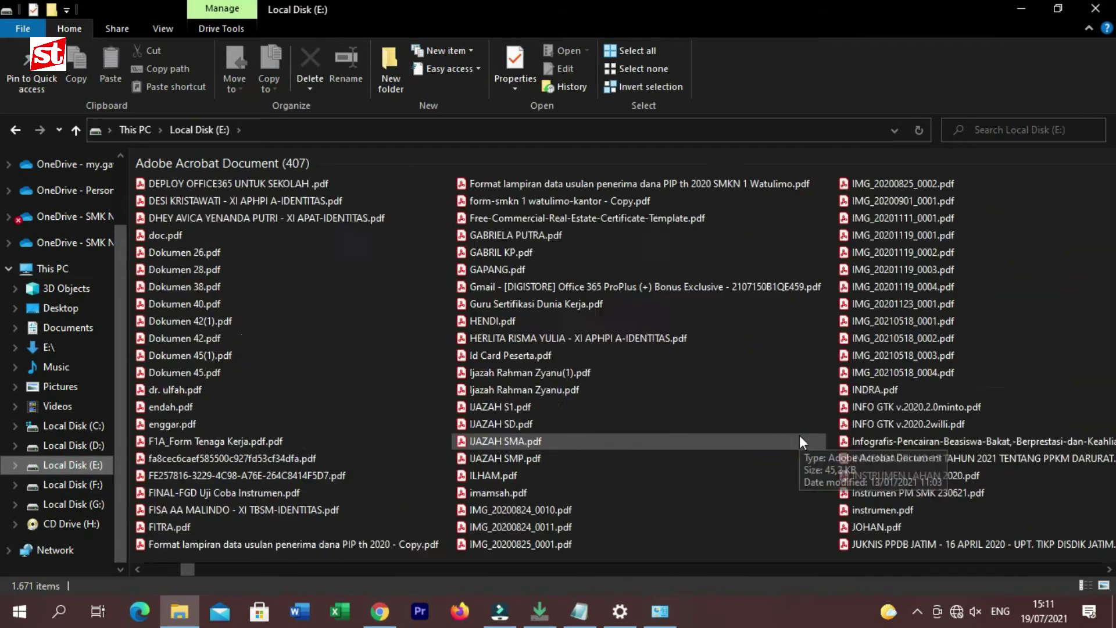
scroll(800, 435, "up", 5)
double_click(641, 406)
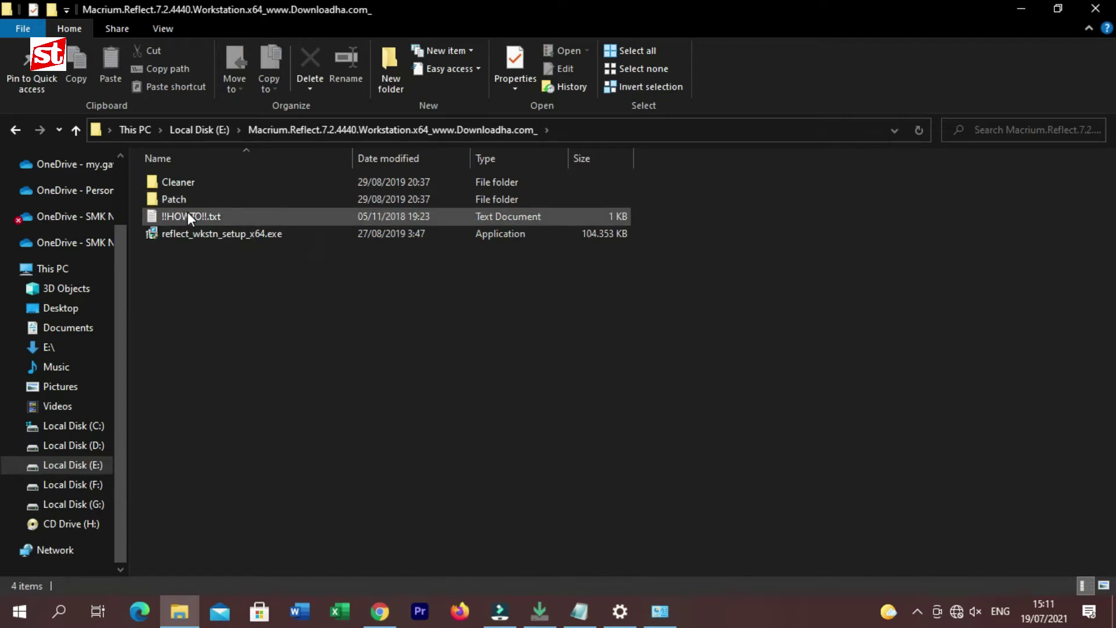
double_click(188, 212)
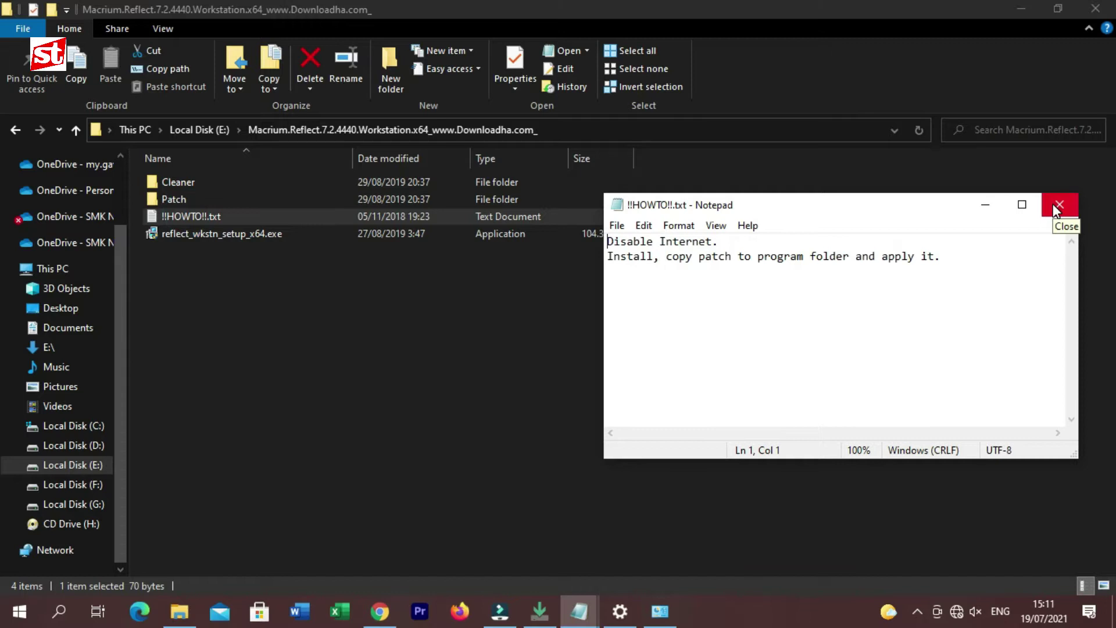
left_click(1057, 205)
- Run reflect_wkstn_setup_x64.exe and advance through the setup wizard to the trial's license information
left_click(161, 234)
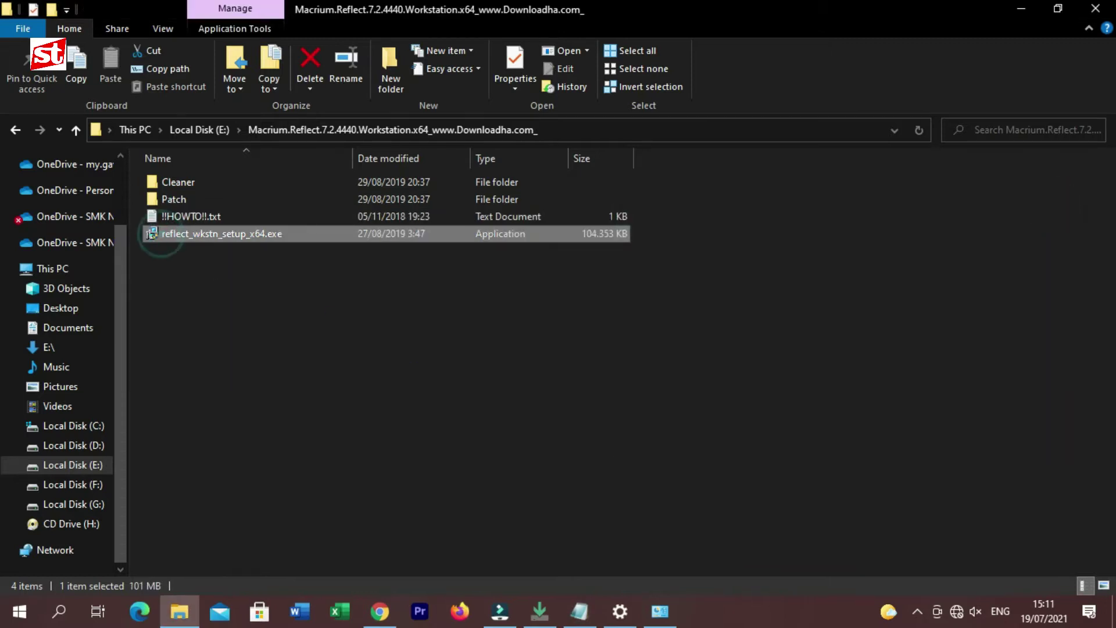
left_click(640, 409)
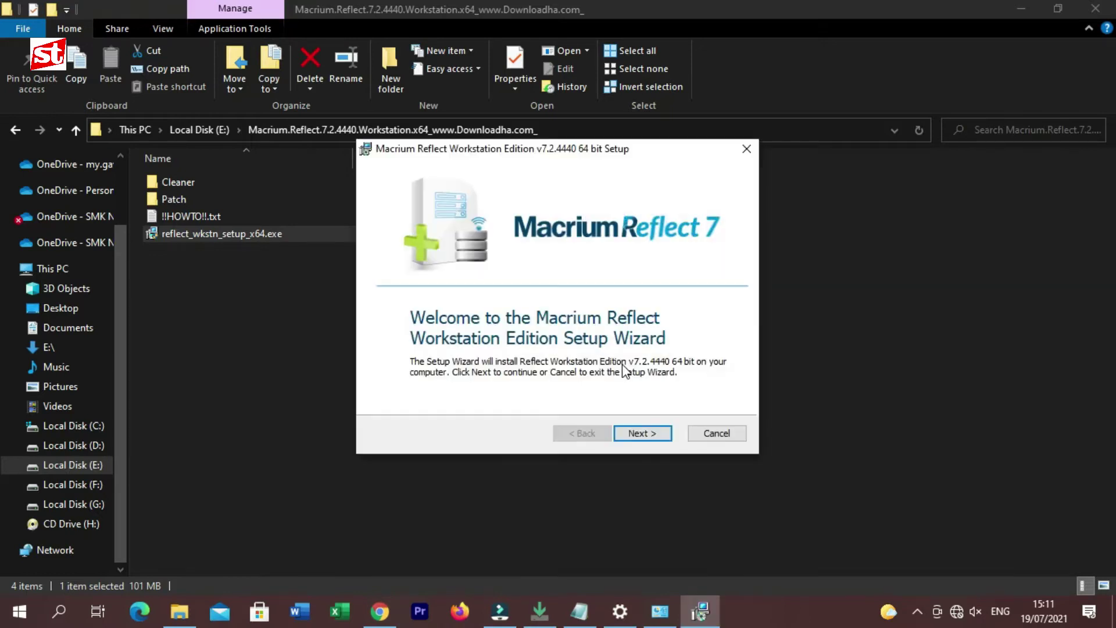
left_click(645, 432)
left_click(473, 373)
left_click(640, 433)
left_click(640, 433)
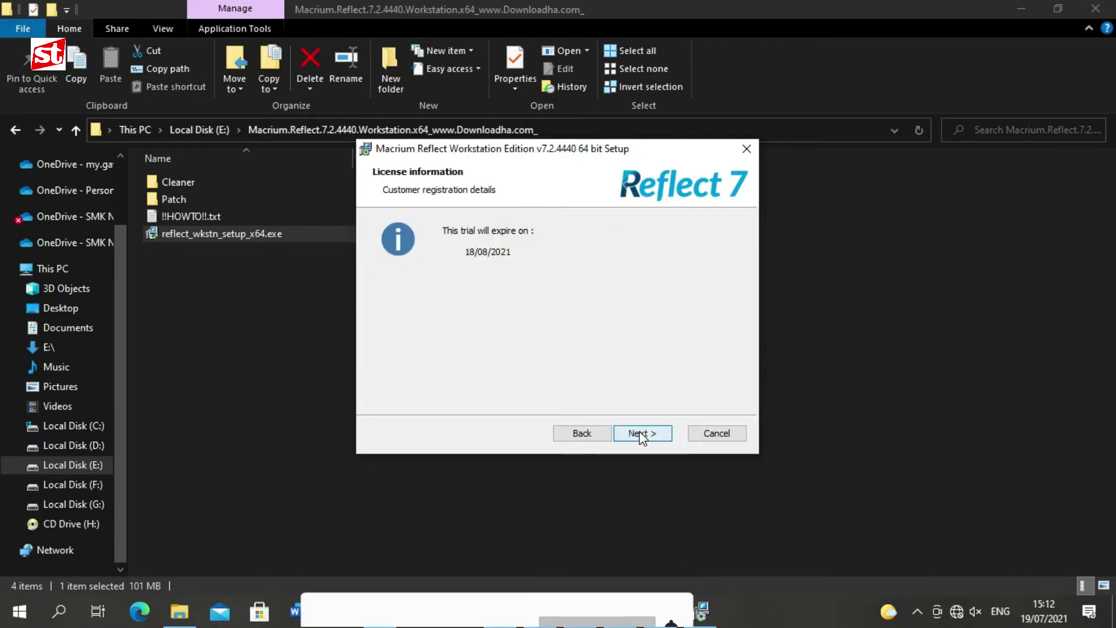
- Install Macrium Reflect Workstation Edition as a trial and finish the setup wizard
left_click(640, 434)
left_click(639, 434)
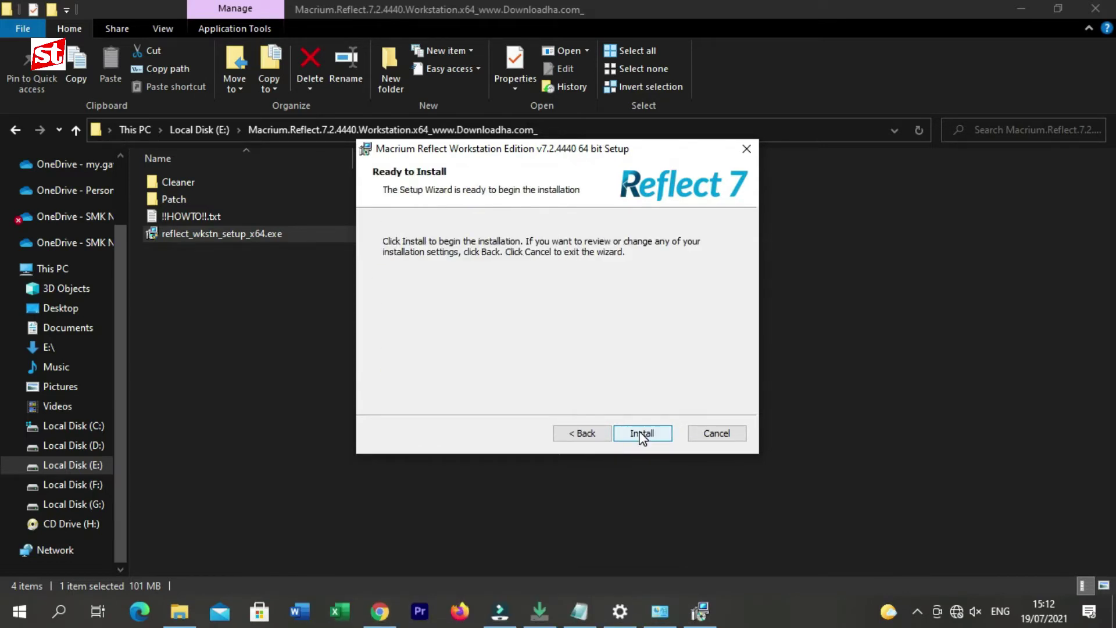
left_click(641, 435)
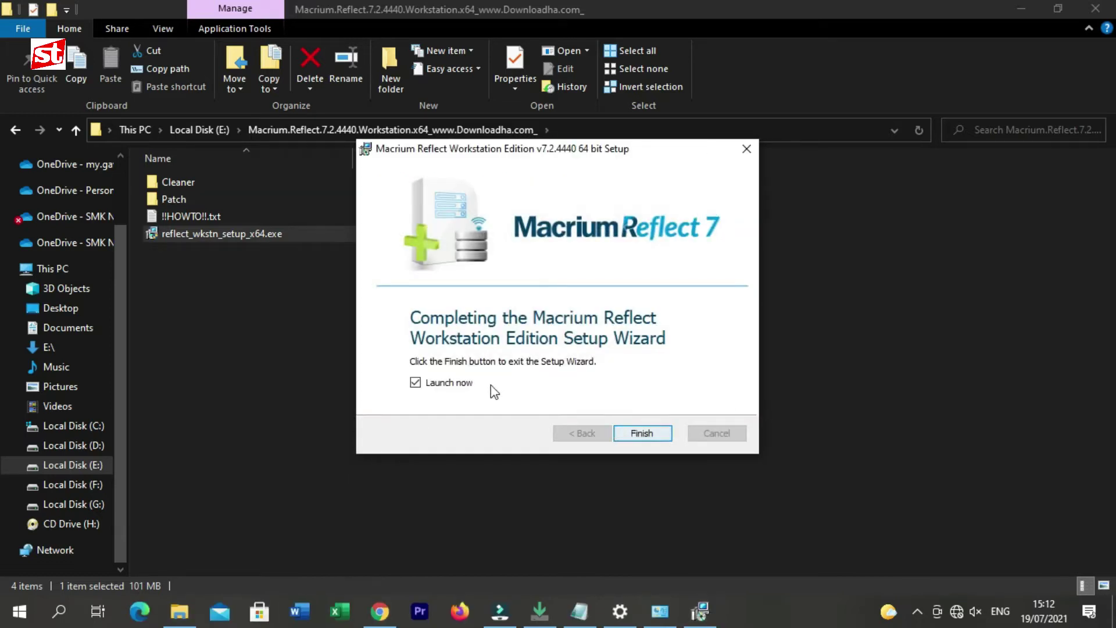
left_click(642, 433)
left_click(618, 345)
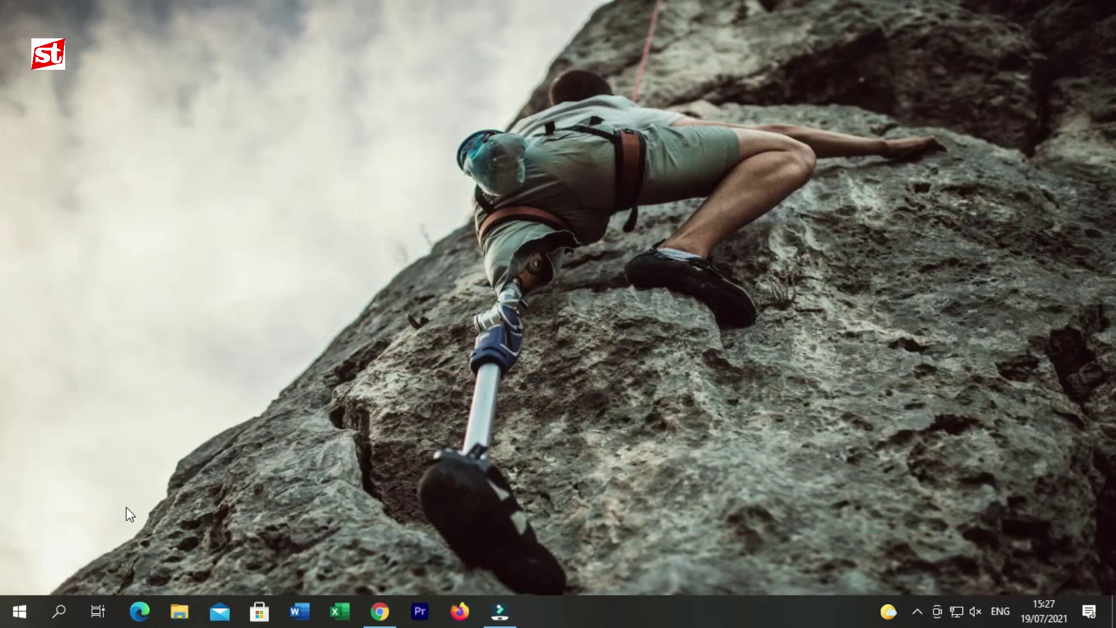
- Launch Macrium Reflect and start a clone of MBR Disk 1, the 111.80 GB system disk
left_click(20, 617)
left_click(98, 125)
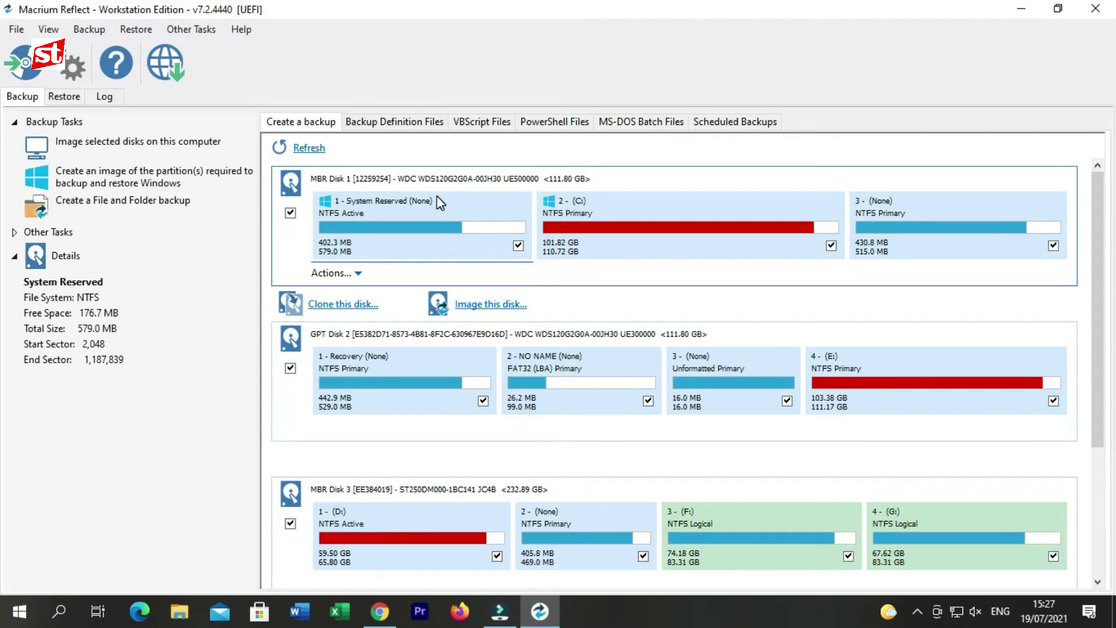
scroll(359, 304, "down", 2)
scroll(364, 297, "up", 2)
left_click(356, 304)
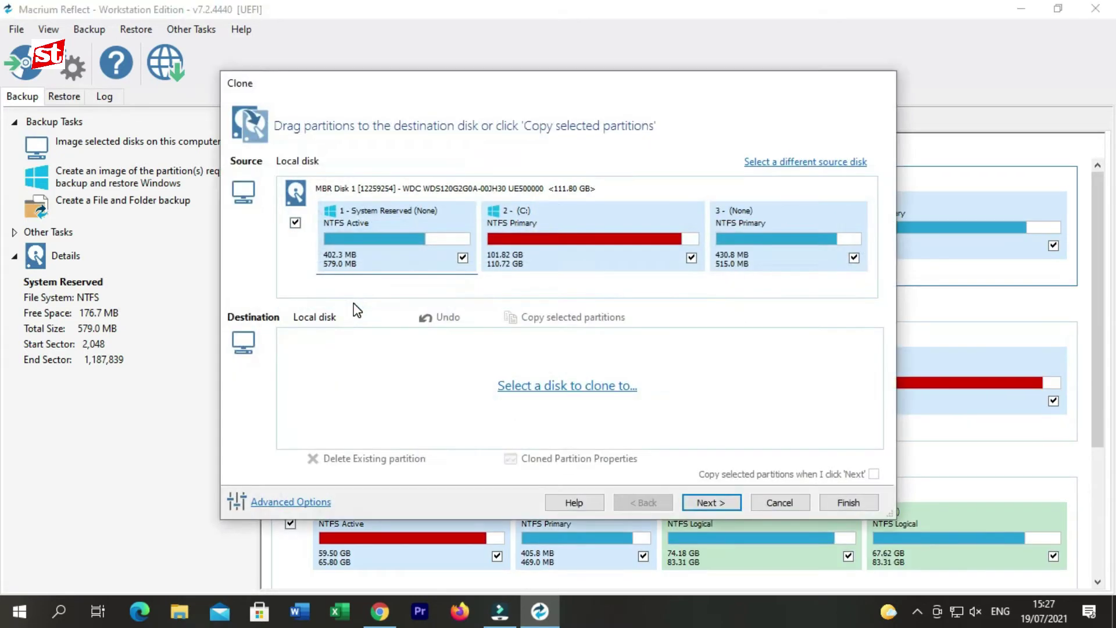
- Choose the empty 476.94 GB TEAM disk as the clone destination and copy the System Reserved and C: partitions onto it
left_click(532, 386)
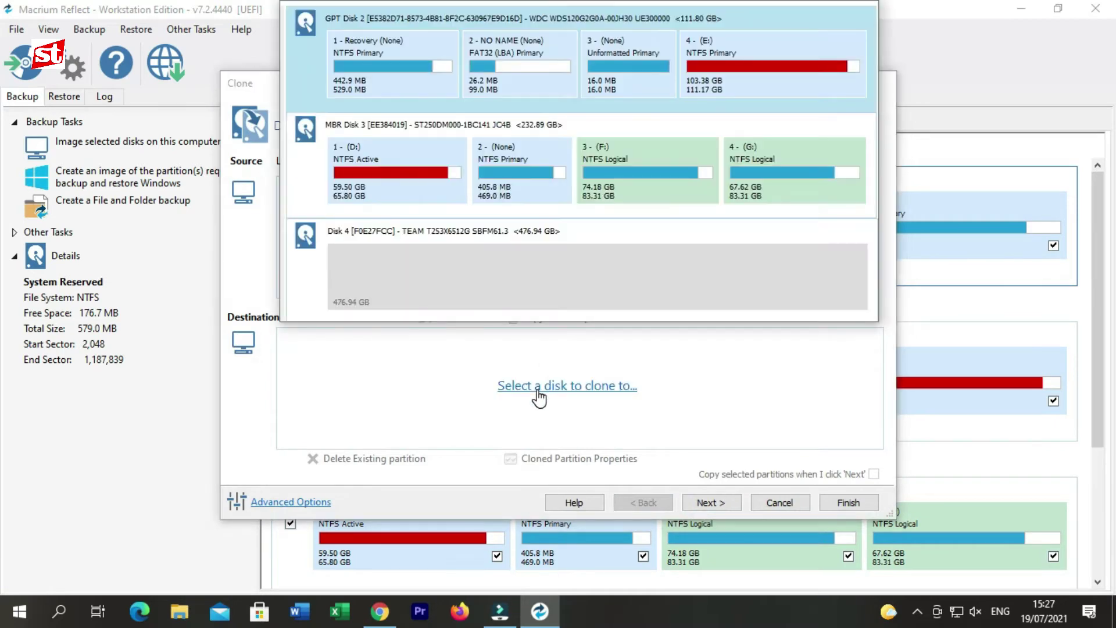
left_click(419, 297)
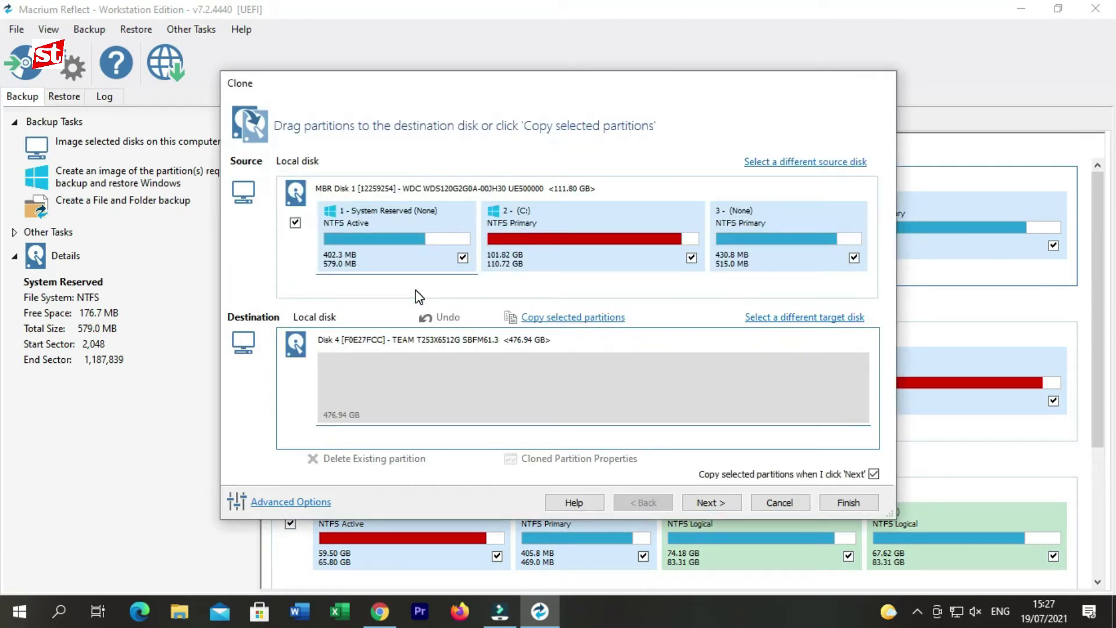
left_click_drag(416, 262, 389, 400)
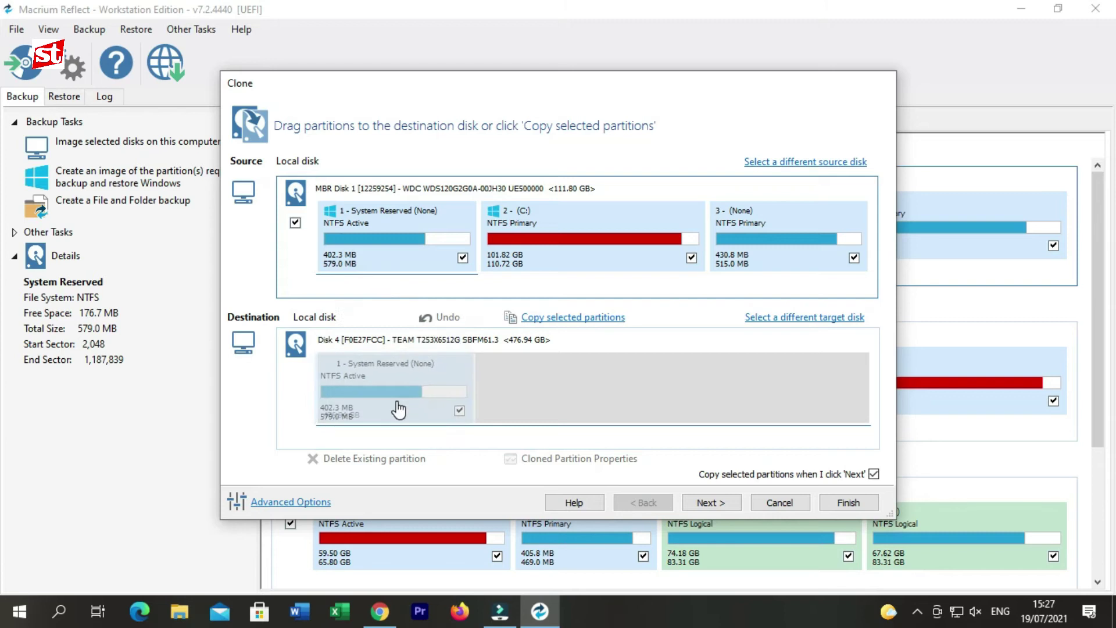
left_click_drag(558, 251, 602, 393)
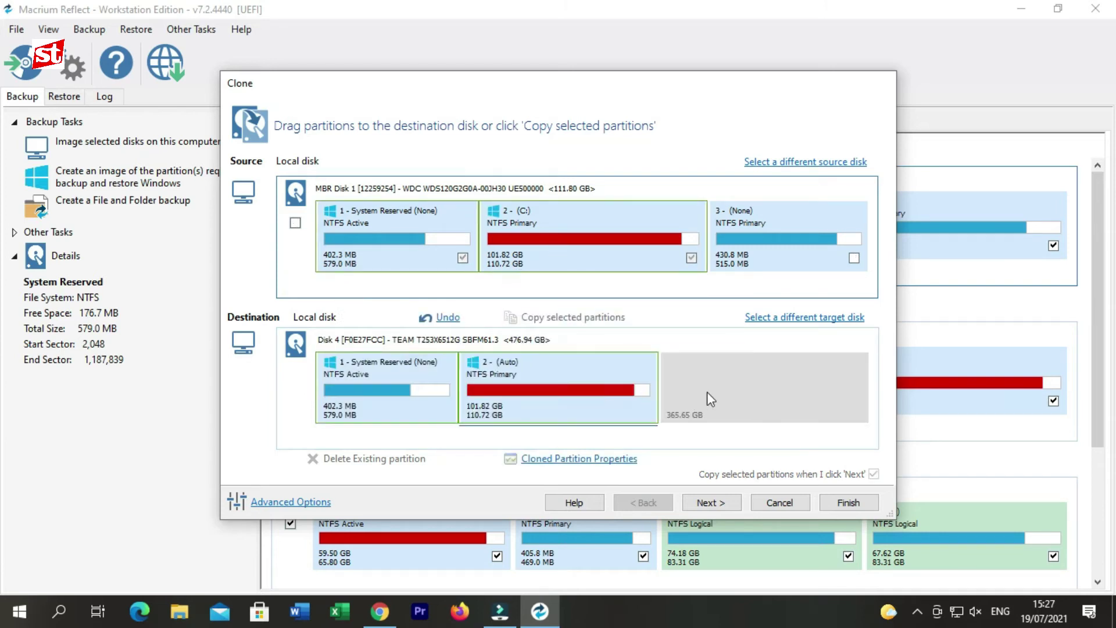
- Set the cloned C: partition's size to 250.725 GB and copy the third source partition into the space after it
left_click(557, 460)
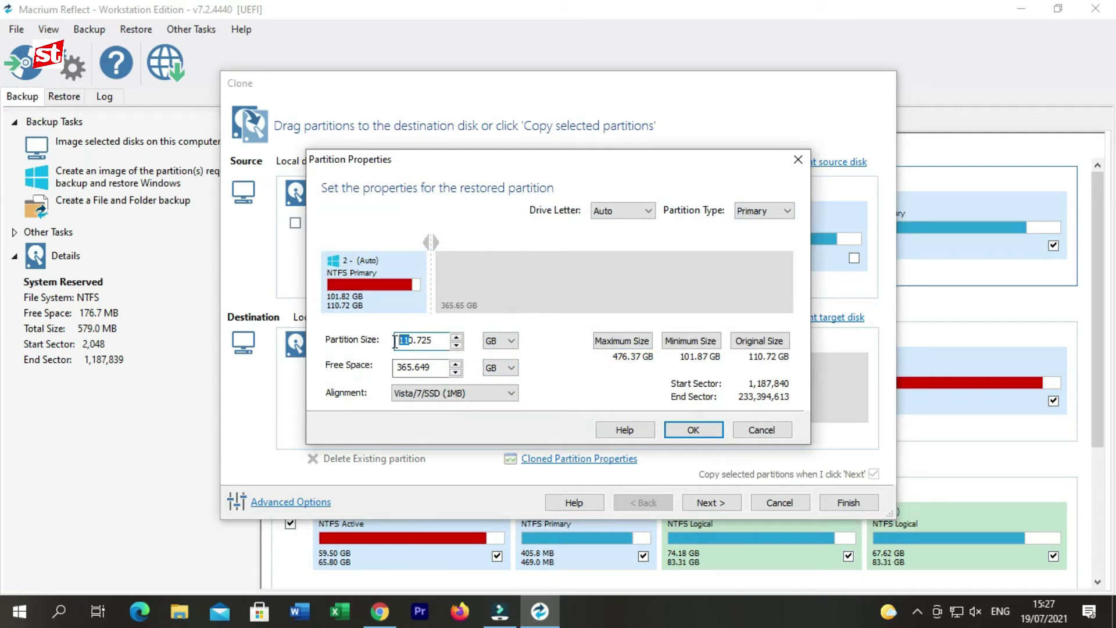
type("25")
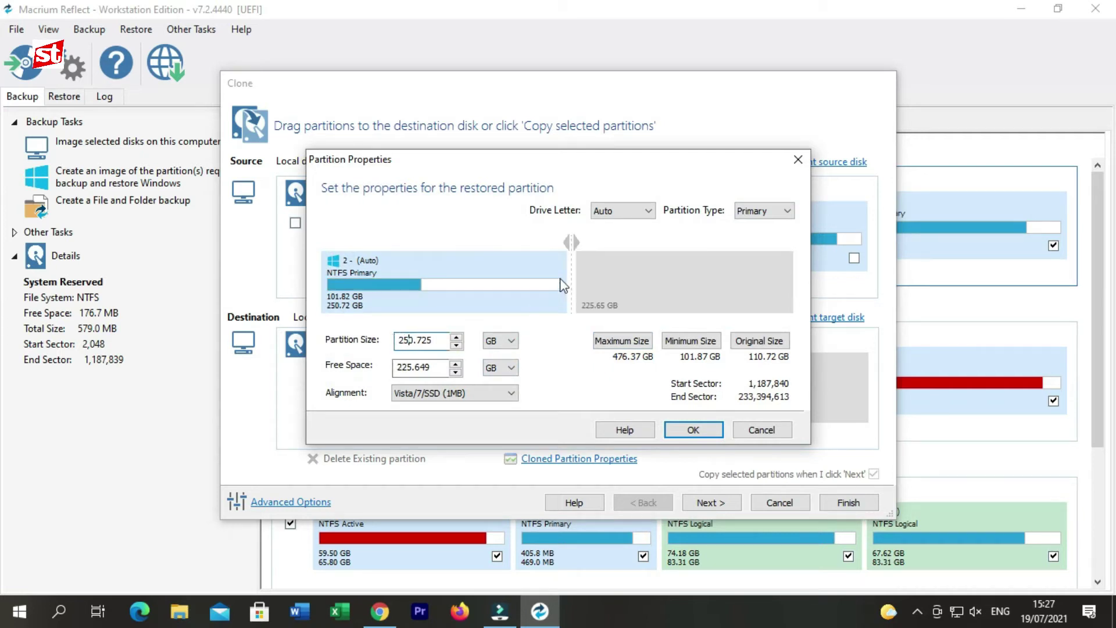
left_click(693, 429)
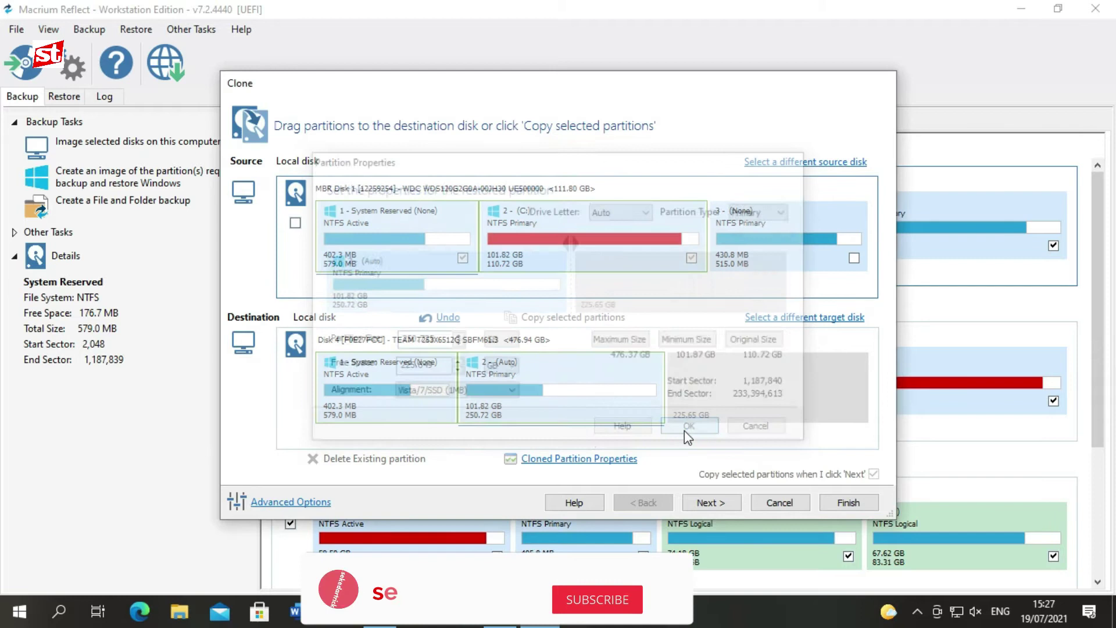
left_click_drag(771, 265, 715, 424)
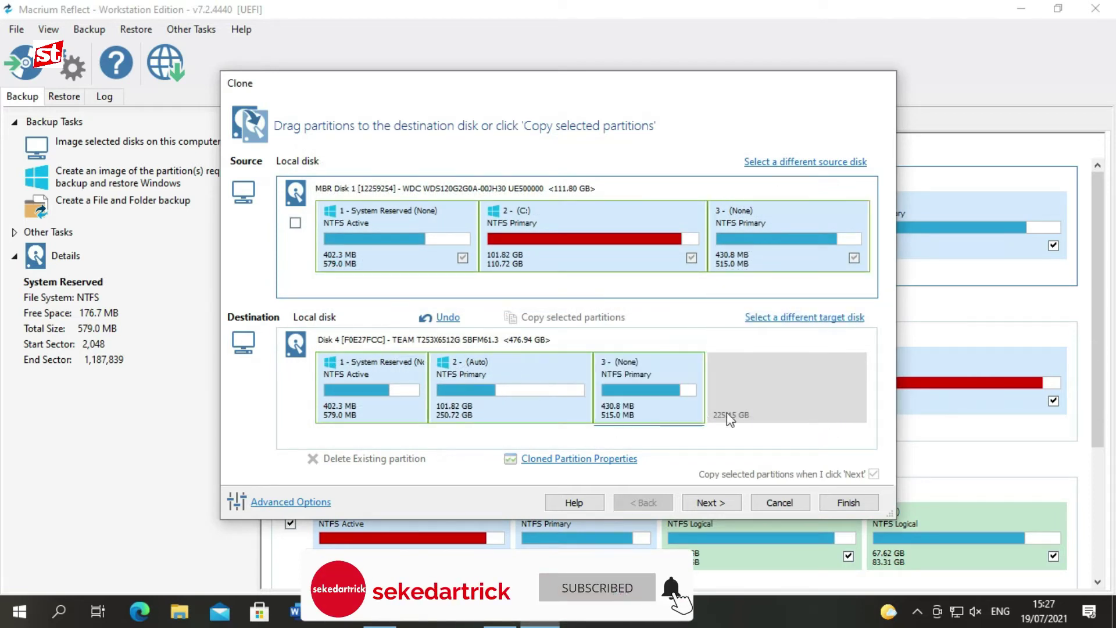
- Finish the clone wizard and run the clone immediately without saving an XML backup definition file
left_click(705, 503)
left_click(847, 504)
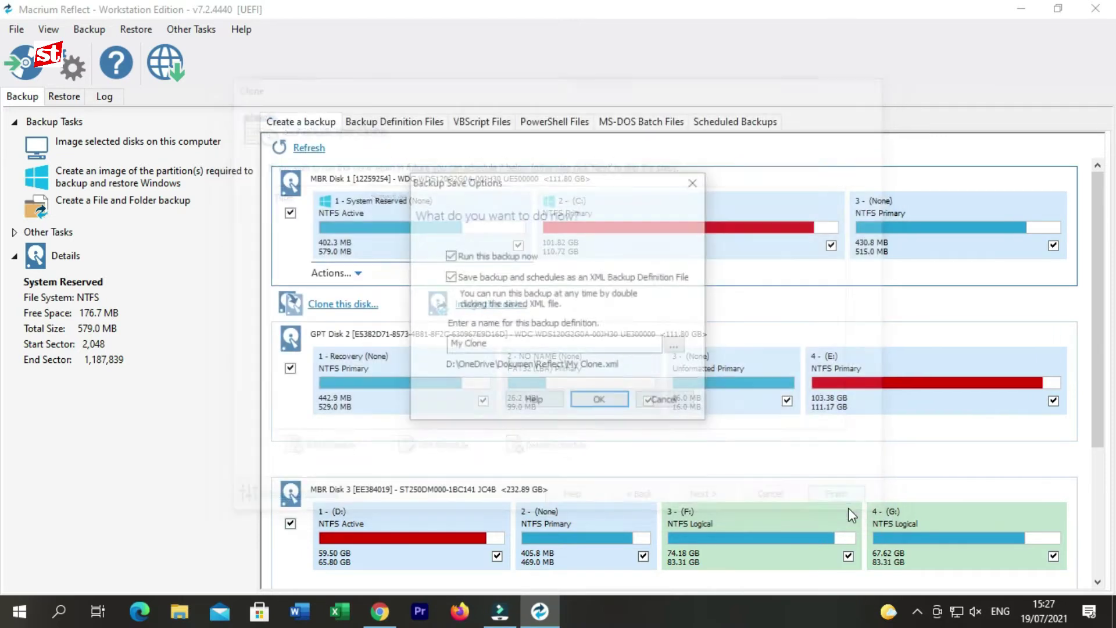
left_click(451, 277)
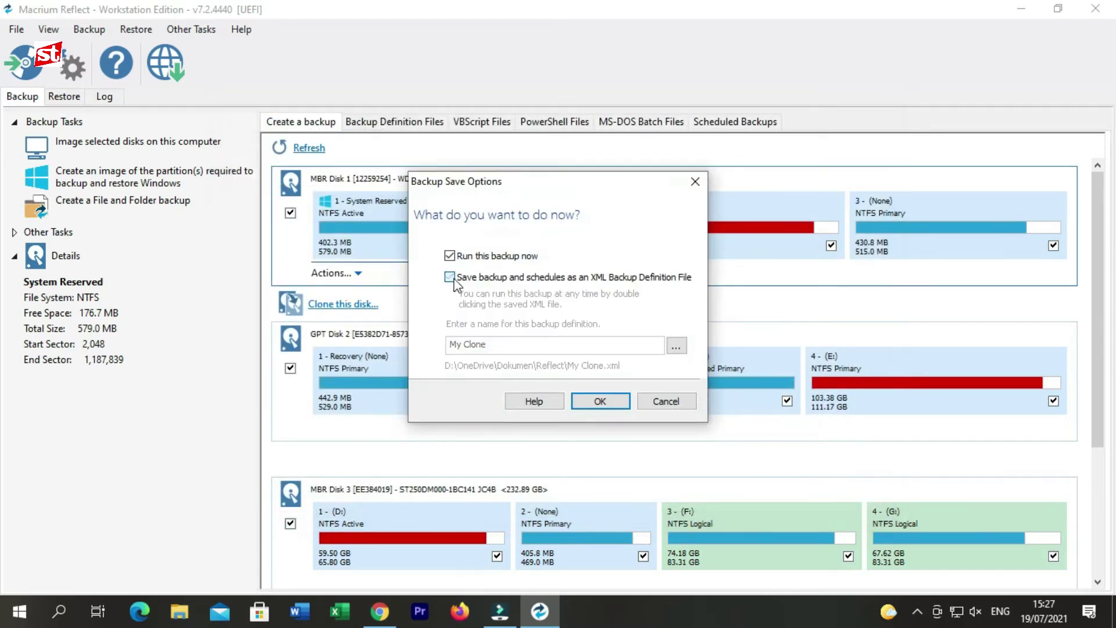
left_click(602, 409)
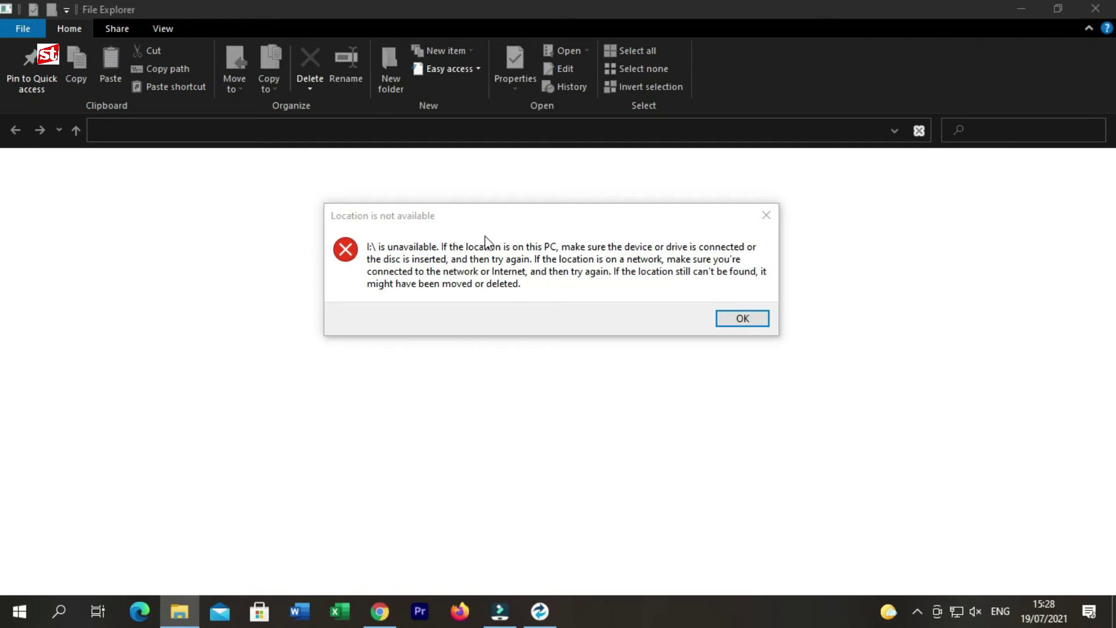
- Dismiss the unavailable-drive message and close the clone's completion message and progress window
left_click(755, 317)
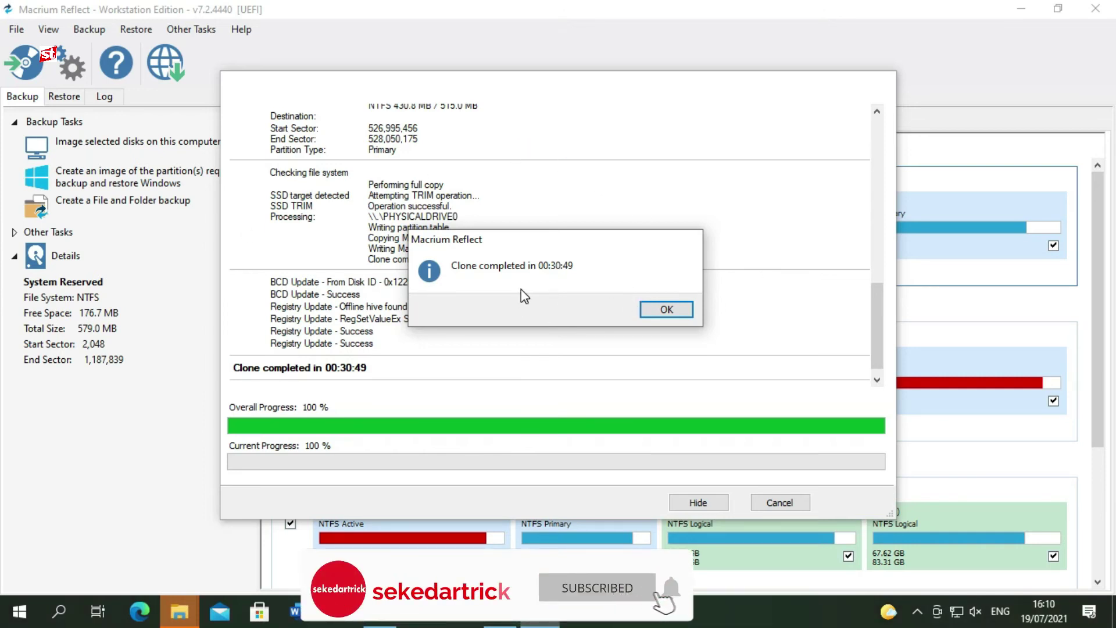
left_click(651, 309)
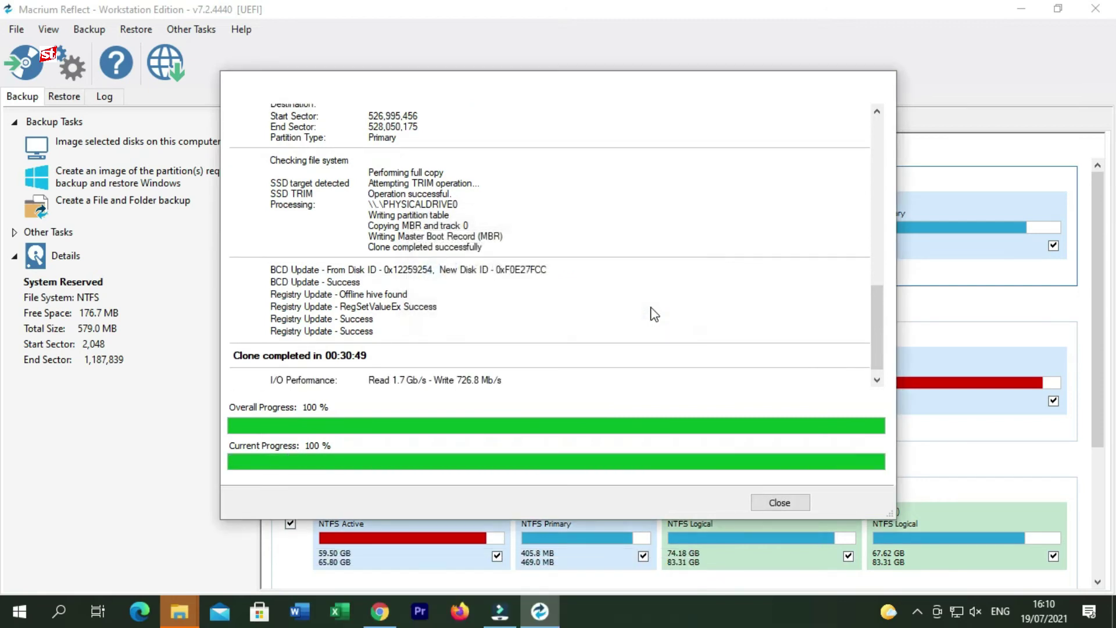
left_click(775, 504)
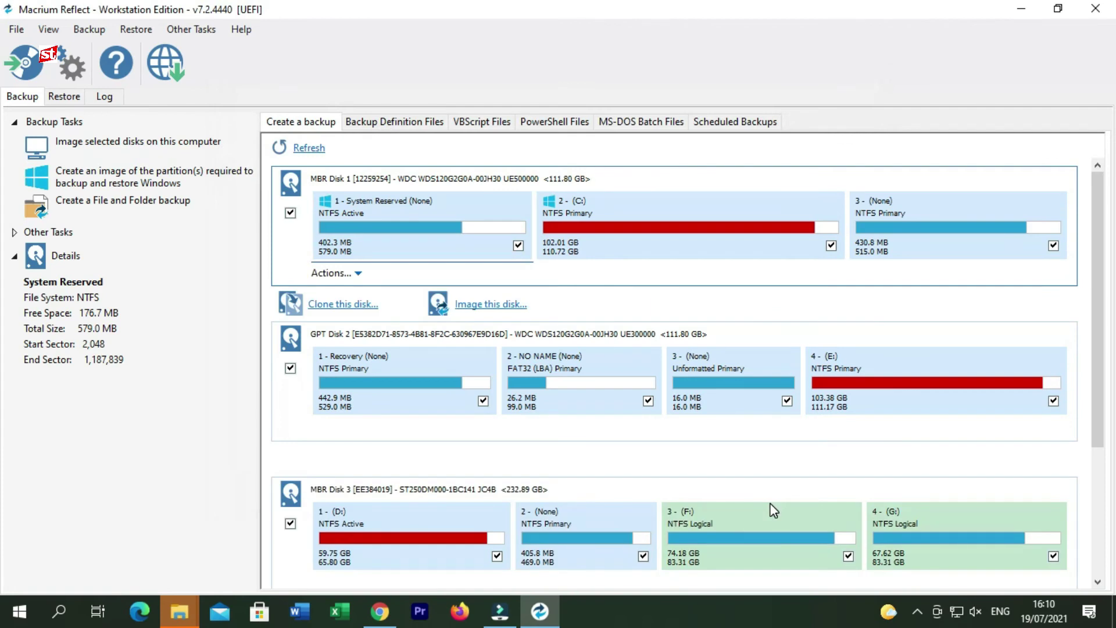
- Review the cloned partitions on the 476.94 GB TEAM disk in the backup list and close Macrium Reflect
scroll(503, 479, "down", 3)
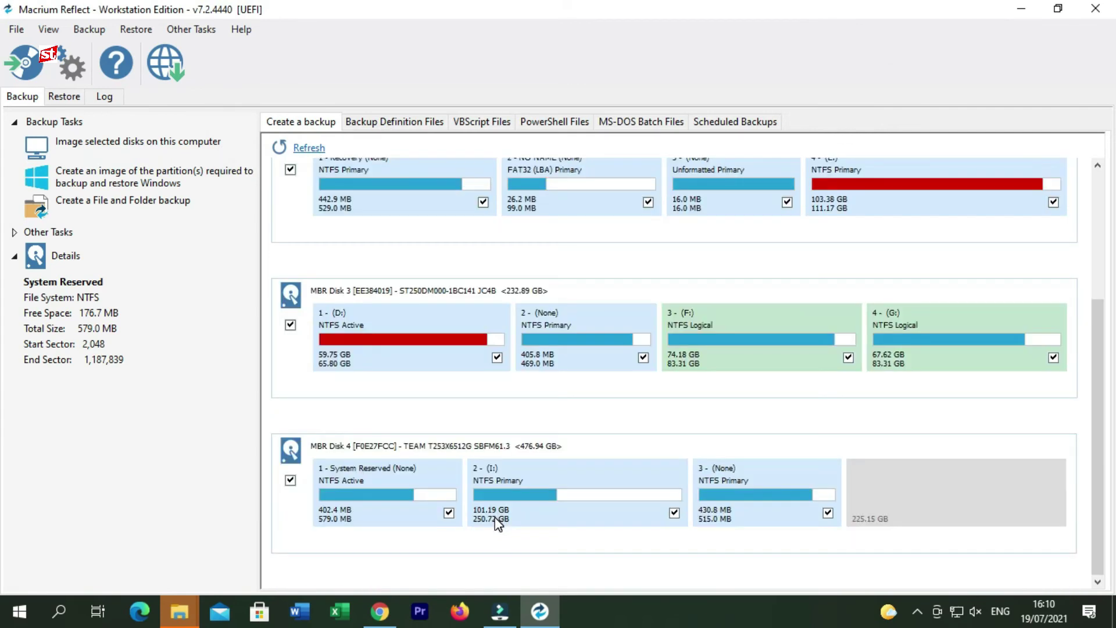
left_click(950, 503)
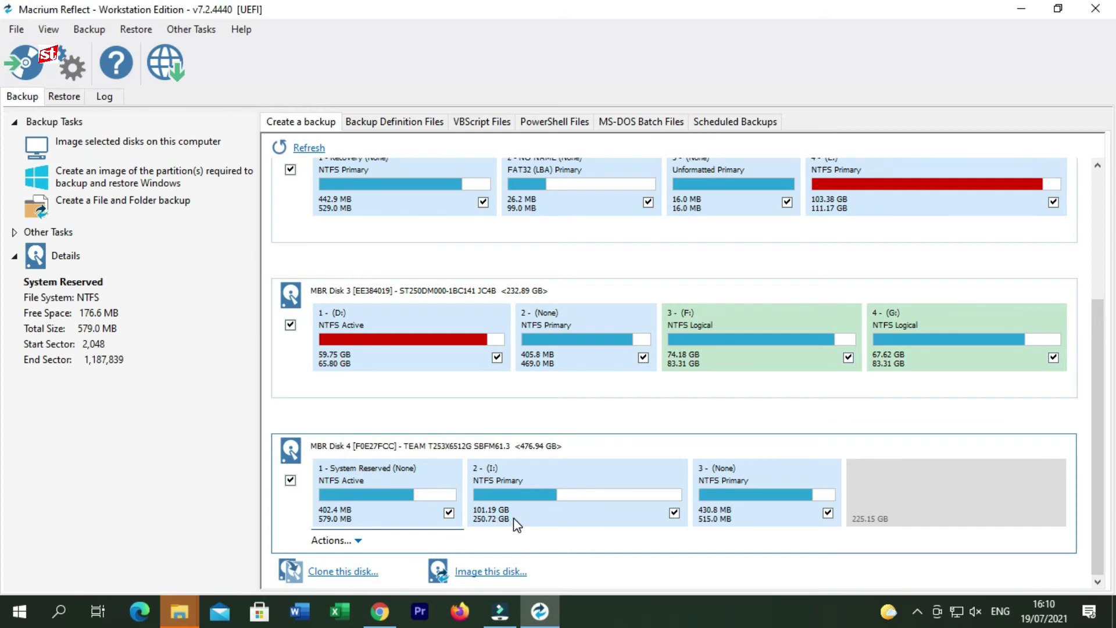
left_click(1097, 11)
- Check the capacity properties and the folder contents of the cloned Local Disk (I:) in File Explorer, and close its window
scroll(122, 532, "down", 1)
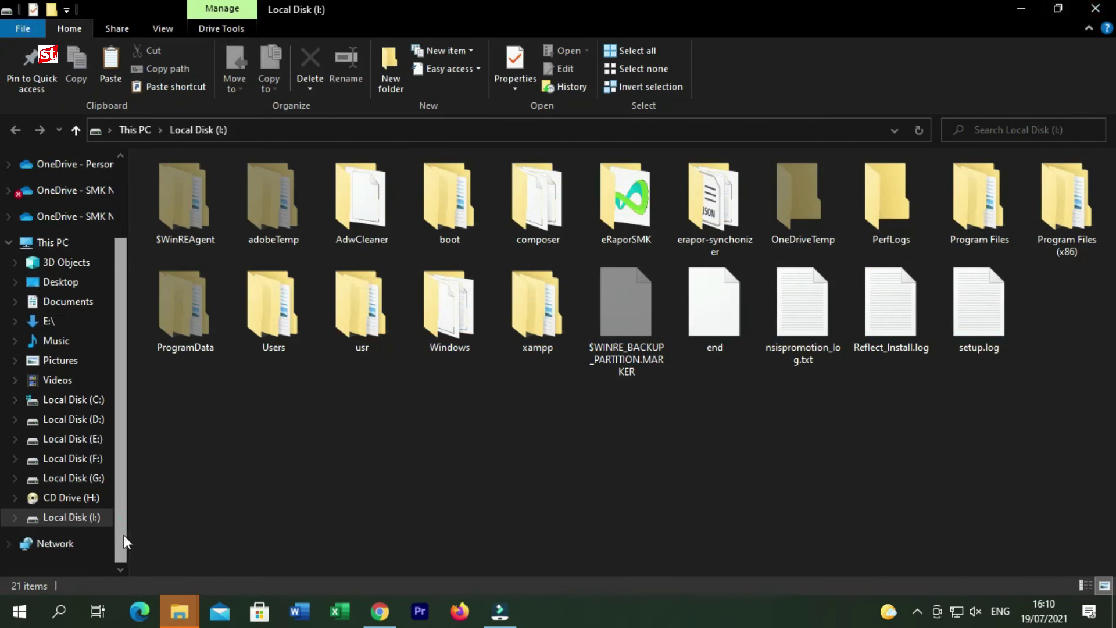
right_click(90, 523)
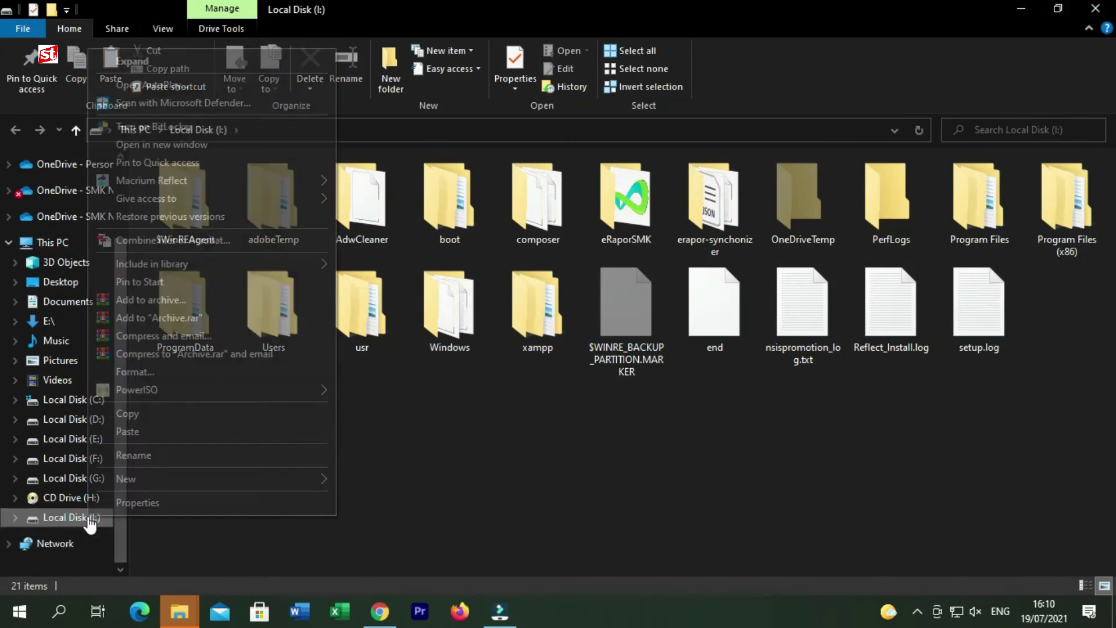
left_click(130, 503)
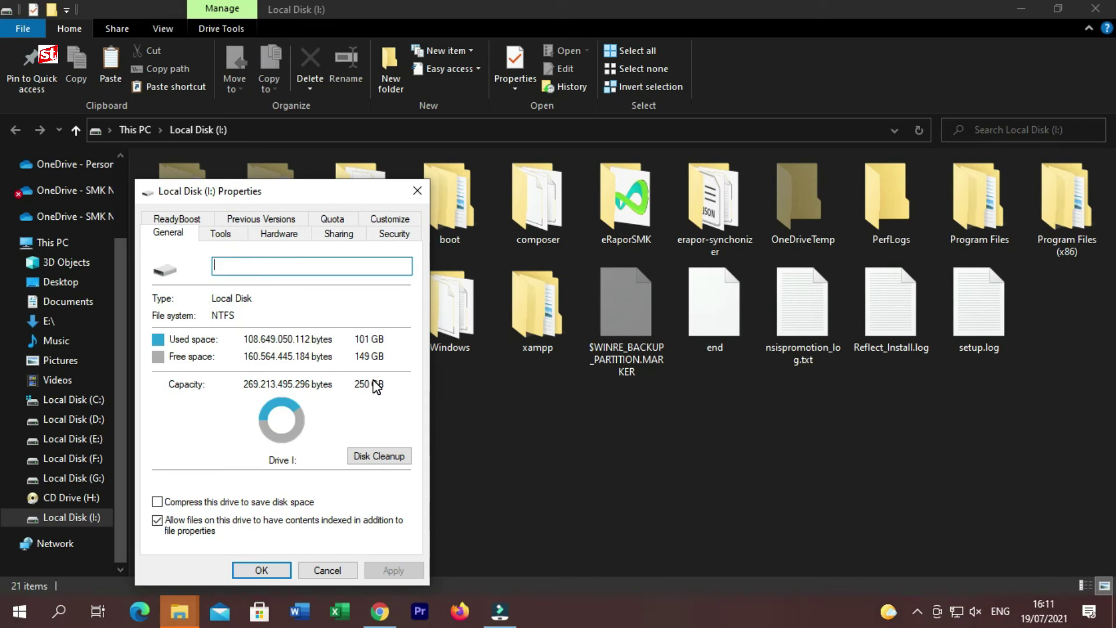
left_click(327, 571)
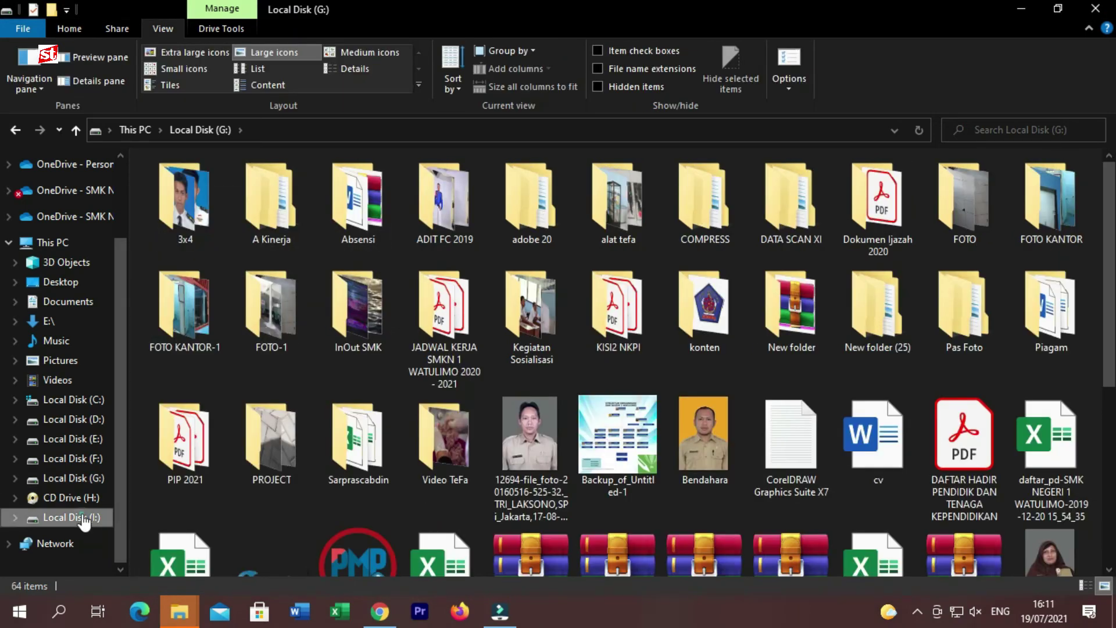
left_click(82, 516)
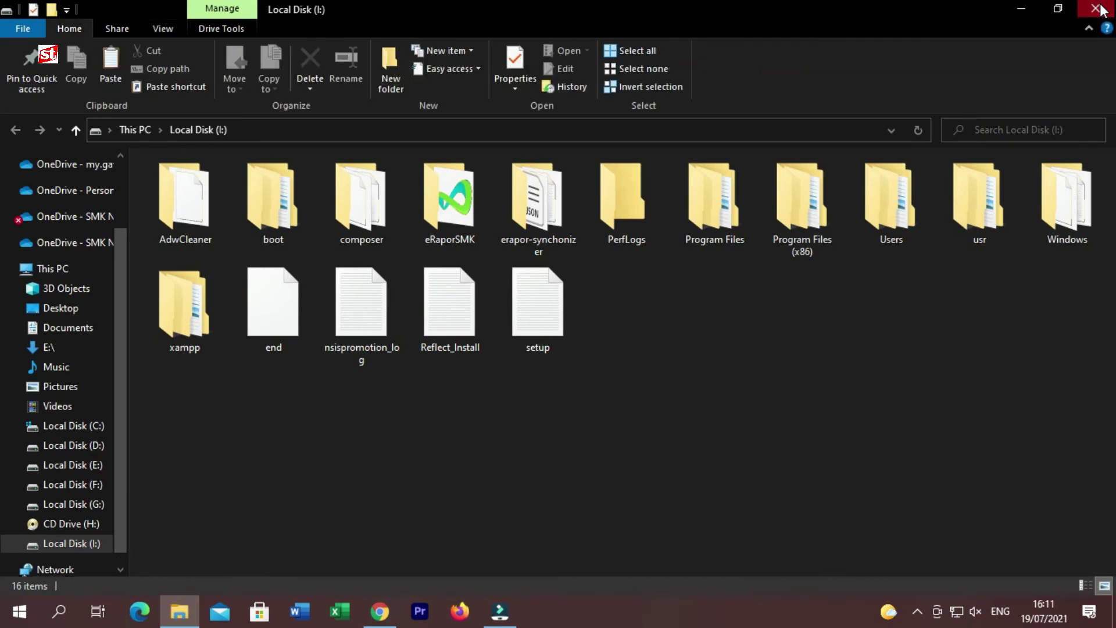
left_click(1096, 9)
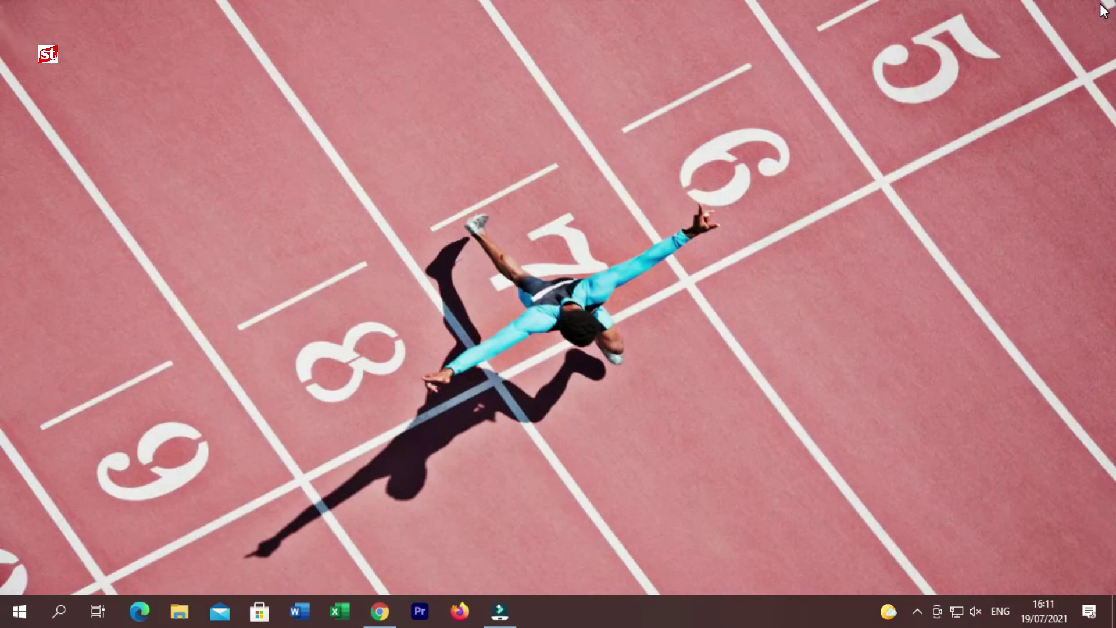